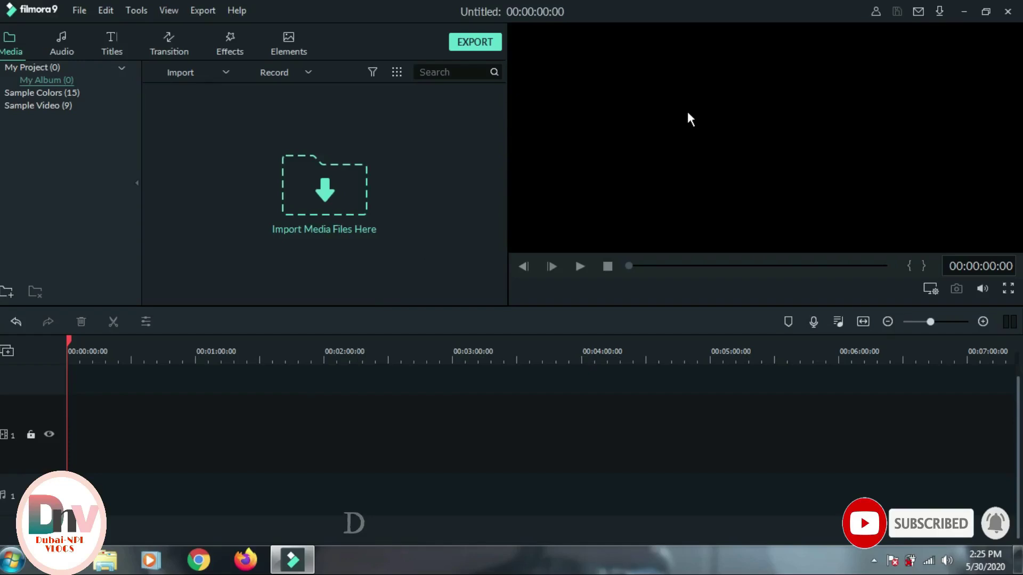
Step: Import the IMG_0281 video without proxy files and place it at the start of video track 1, keeping the current project settings
left_click(324, 193)
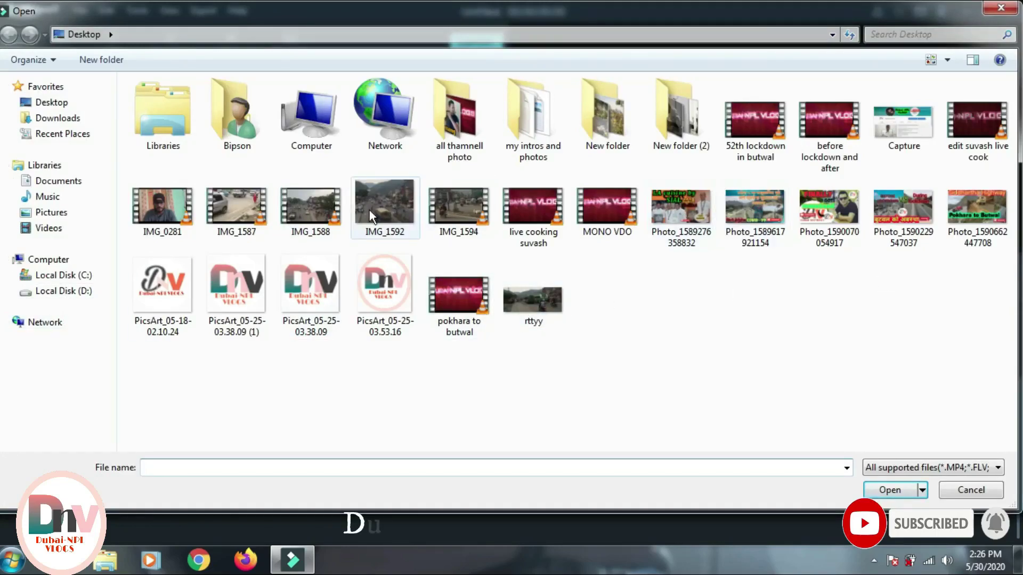
double_click(167, 208)
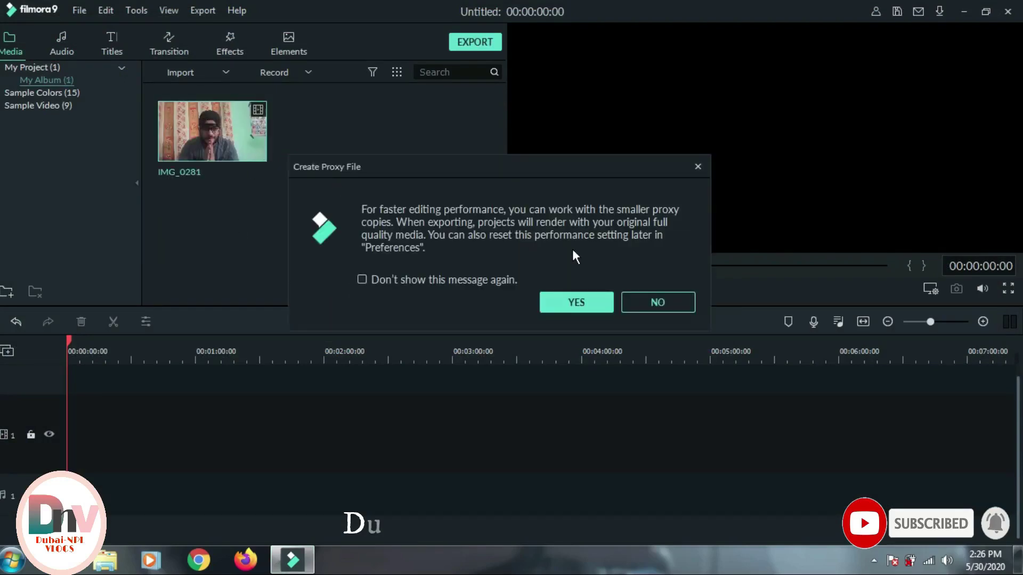
left_click(641, 300)
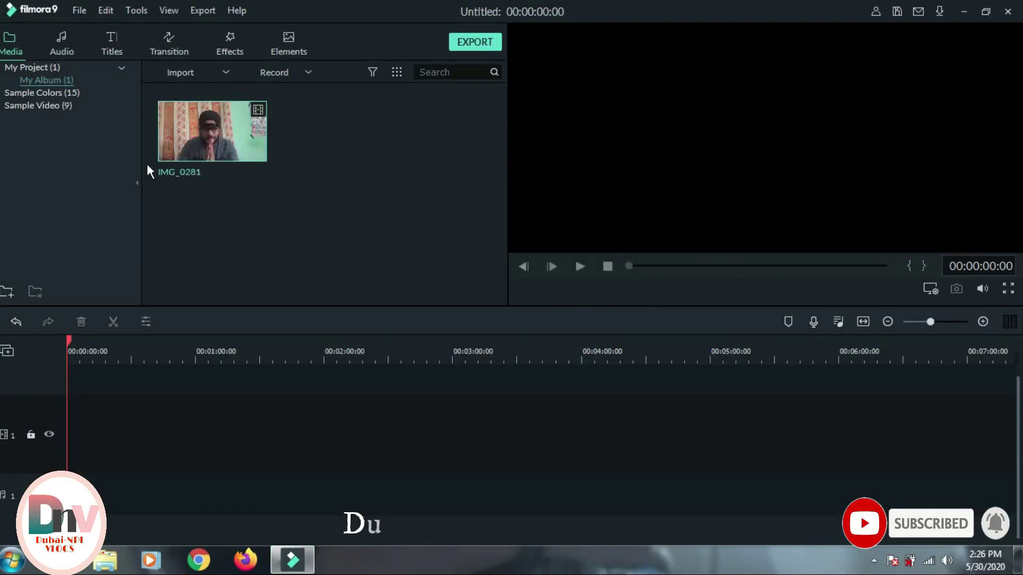
left_click_drag(238, 142, 61, 469)
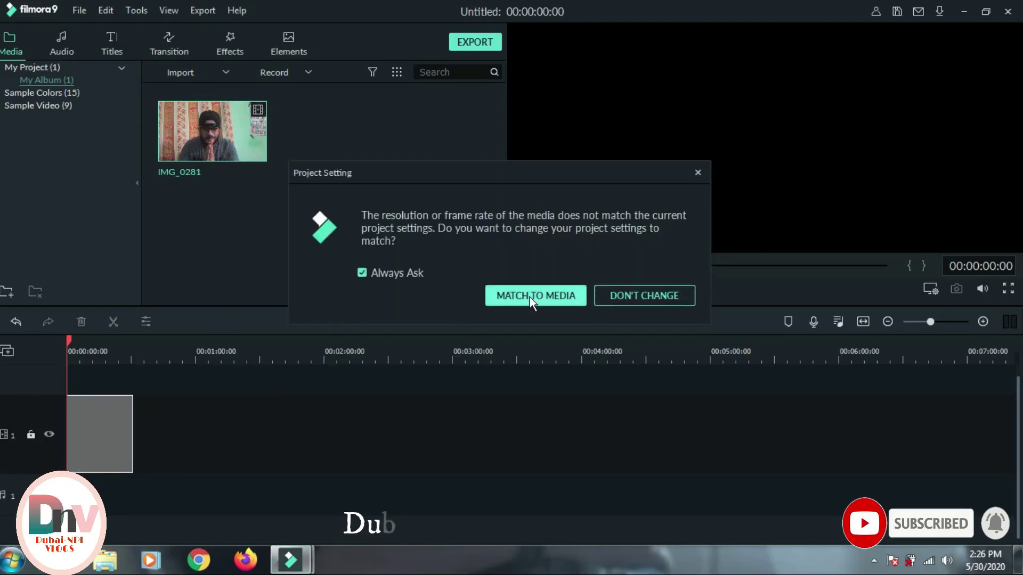
left_click(621, 297)
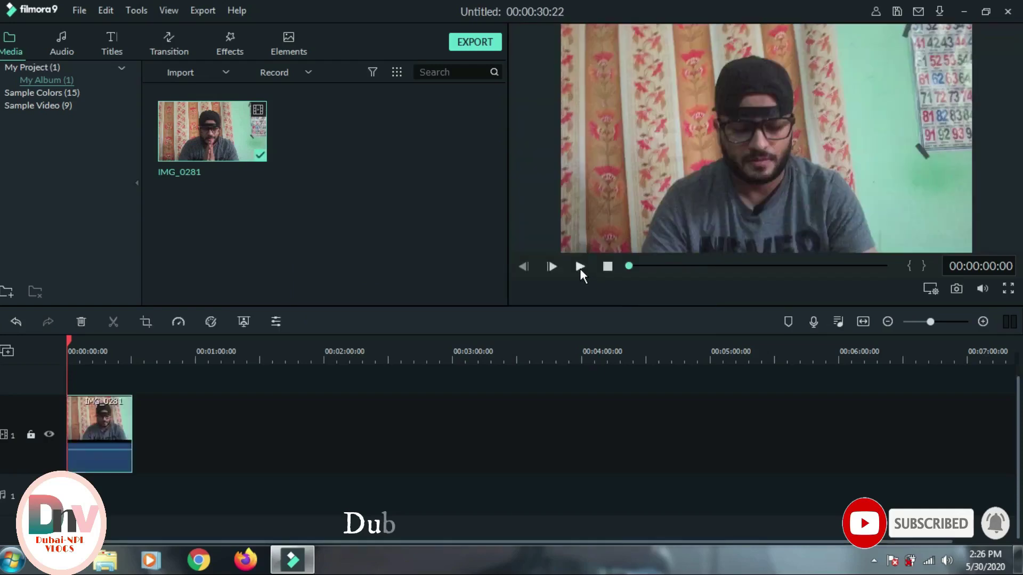
Step: Preview the first seconds of the IMG_0281 clip and shift it later on track 1, leaving a gap before it
left_click(580, 269)
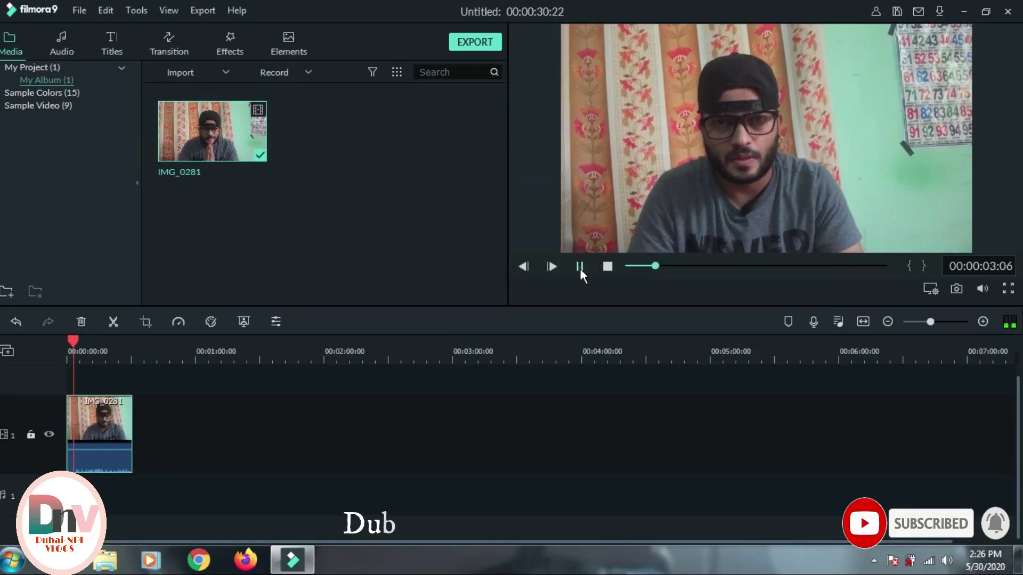
left_click(580, 268)
left_click_drag(117, 422, 173, 424)
Step: Import INTRO 2 from the "my intros and photos" folder without proxy files and place it directly before the IMG_0281 clip on track 1
left_click(211, 129)
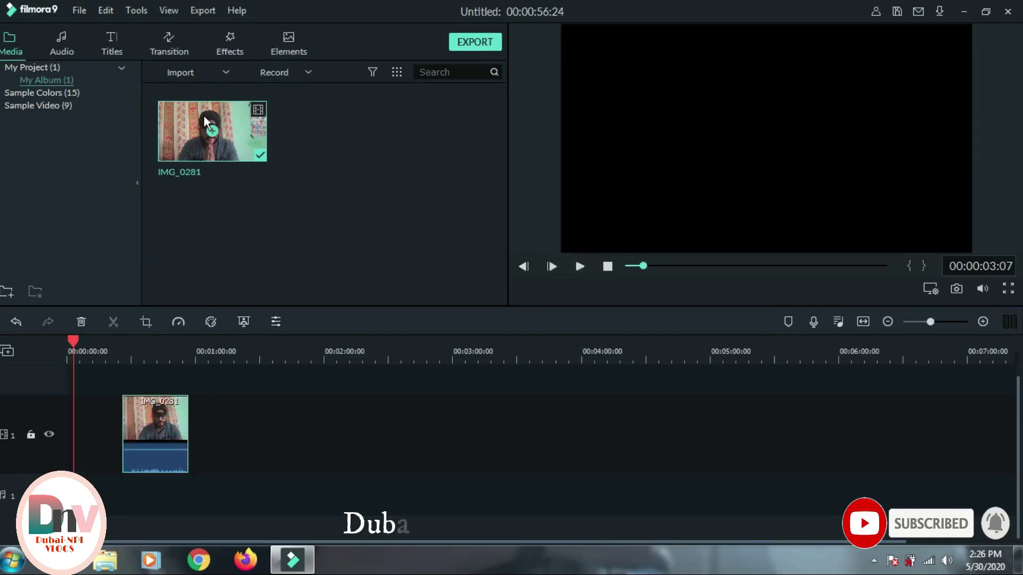
left_click(226, 71)
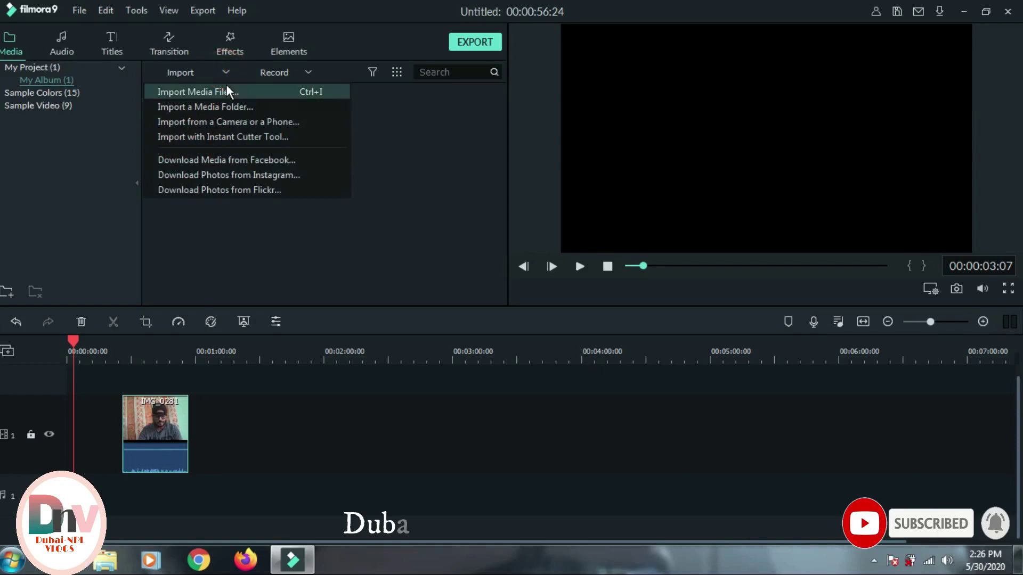
left_click(226, 85)
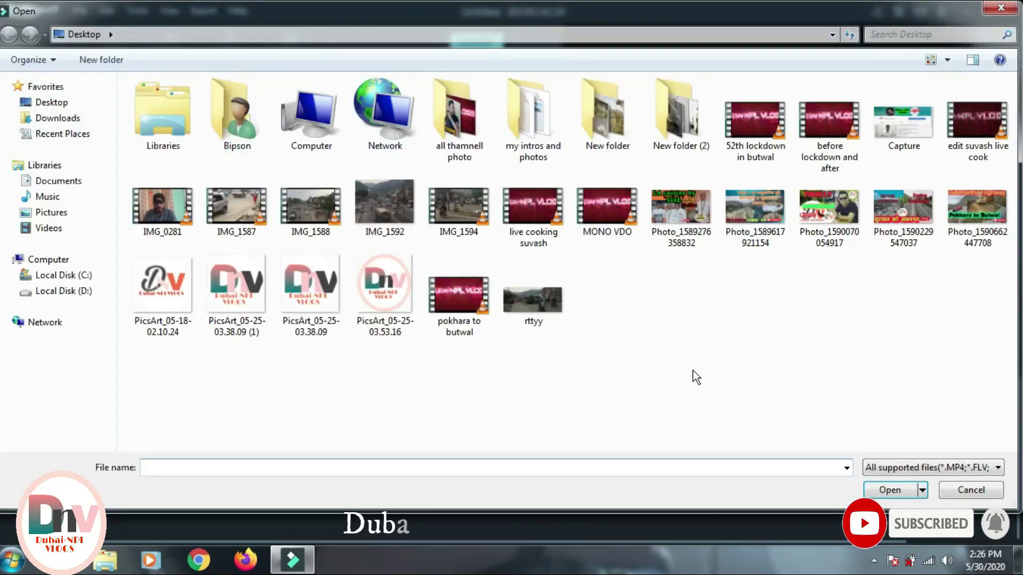
double_click(535, 125)
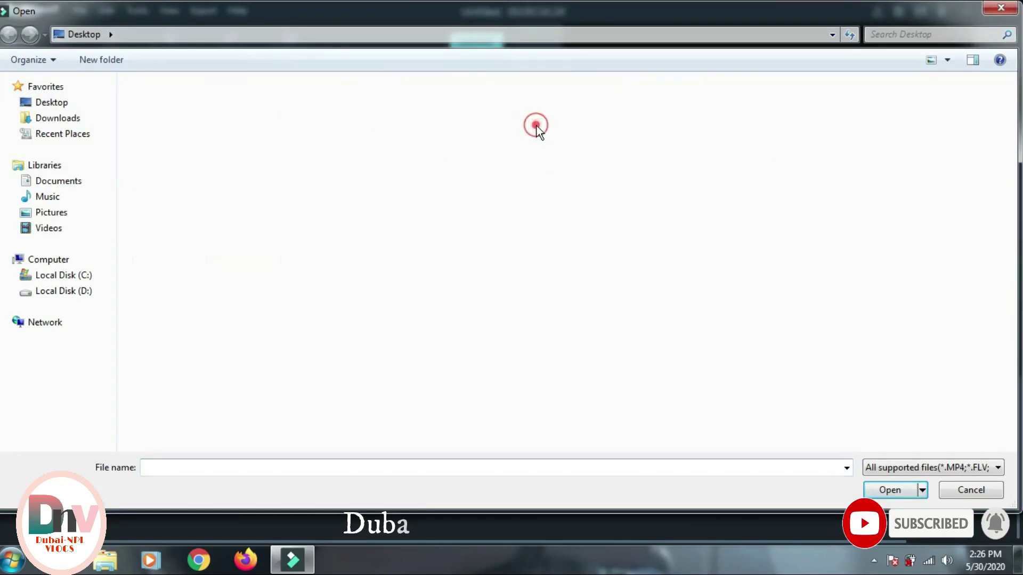
double_click(404, 132)
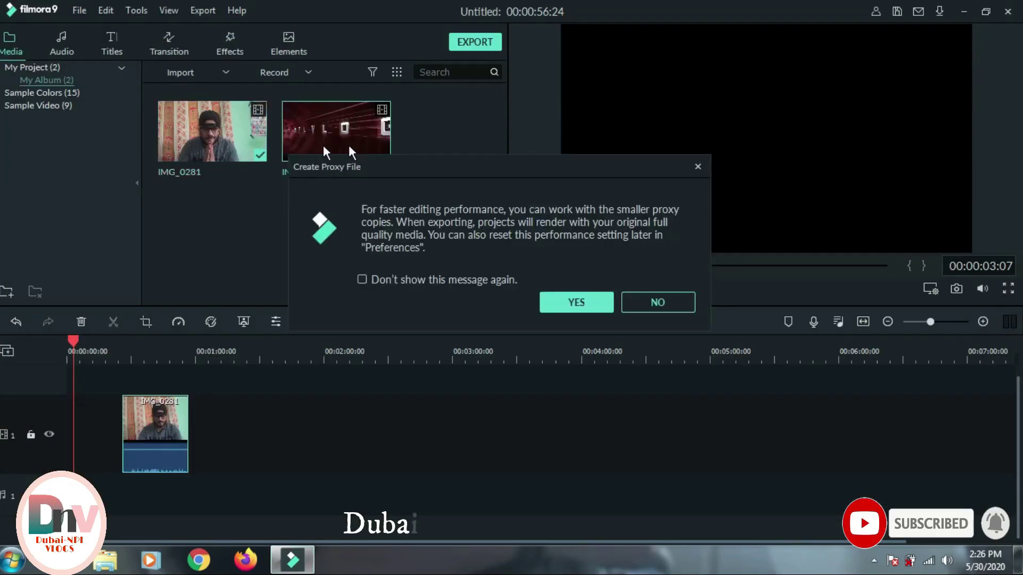
left_click(644, 301)
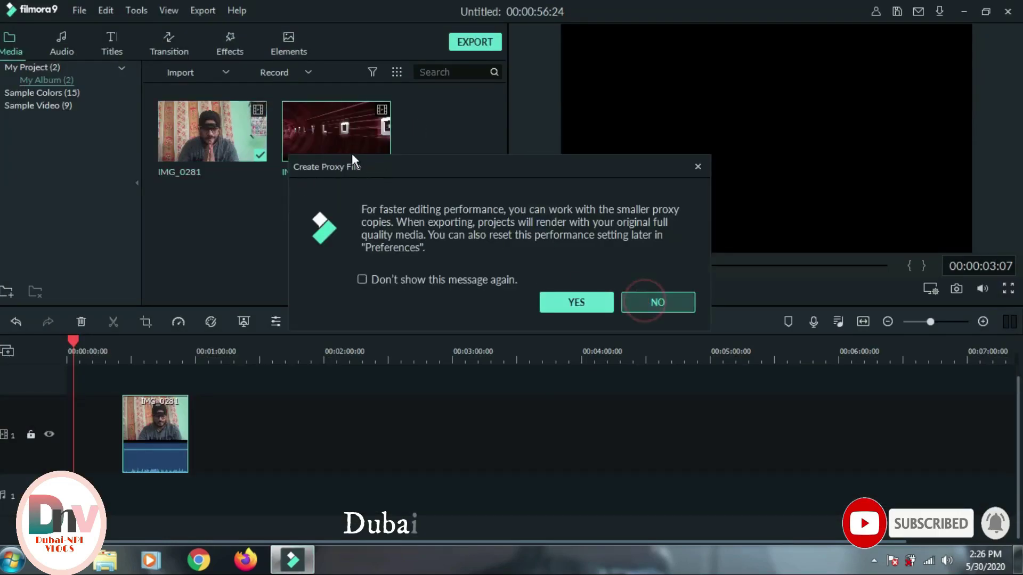
left_click_drag(349, 143, 95, 442)
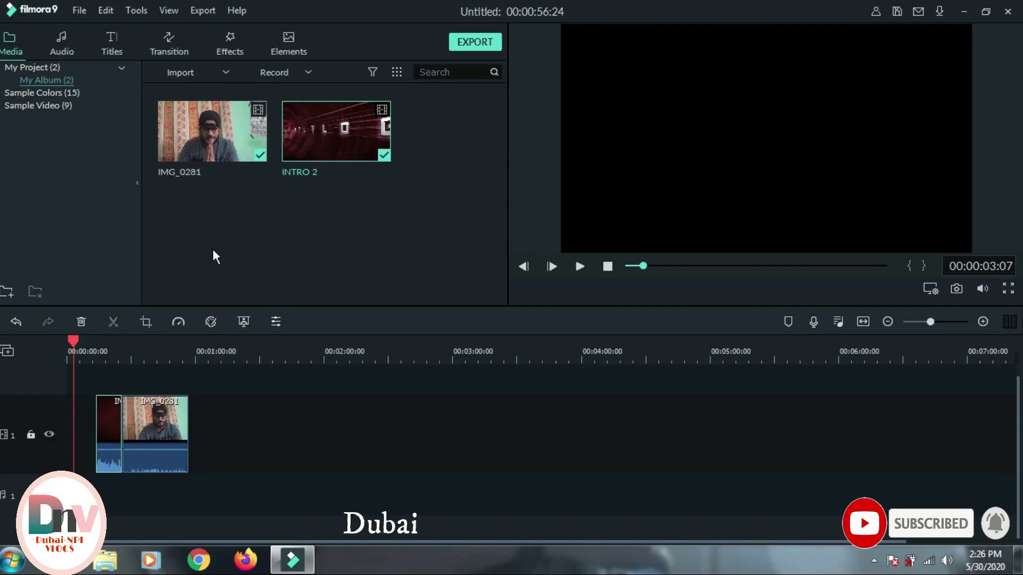
Step: Import the green-screen subscribe video "intri bl" from the "my intros and photos" folder into the media library
left_click(225, 73)
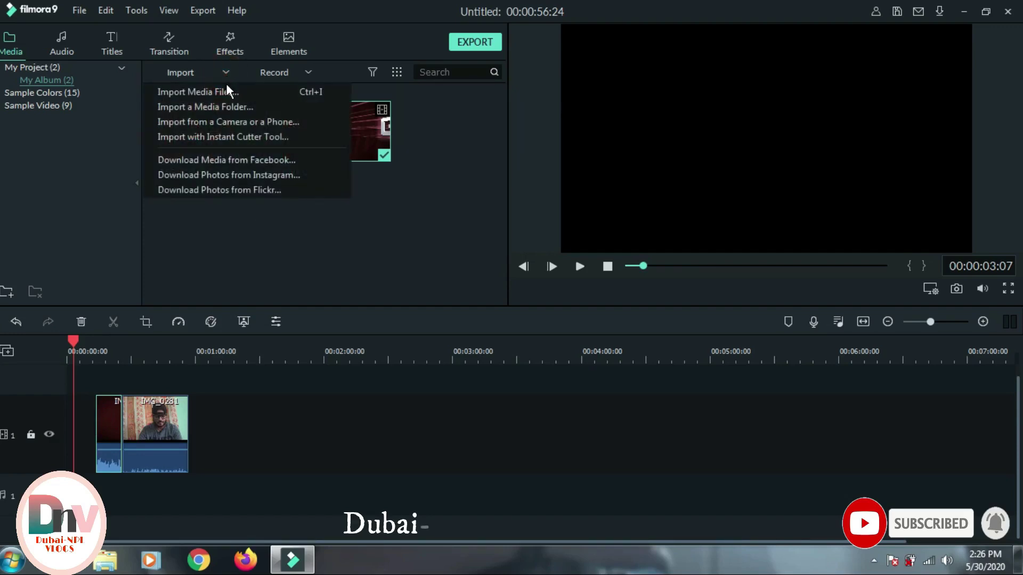
left_click(225, 89)
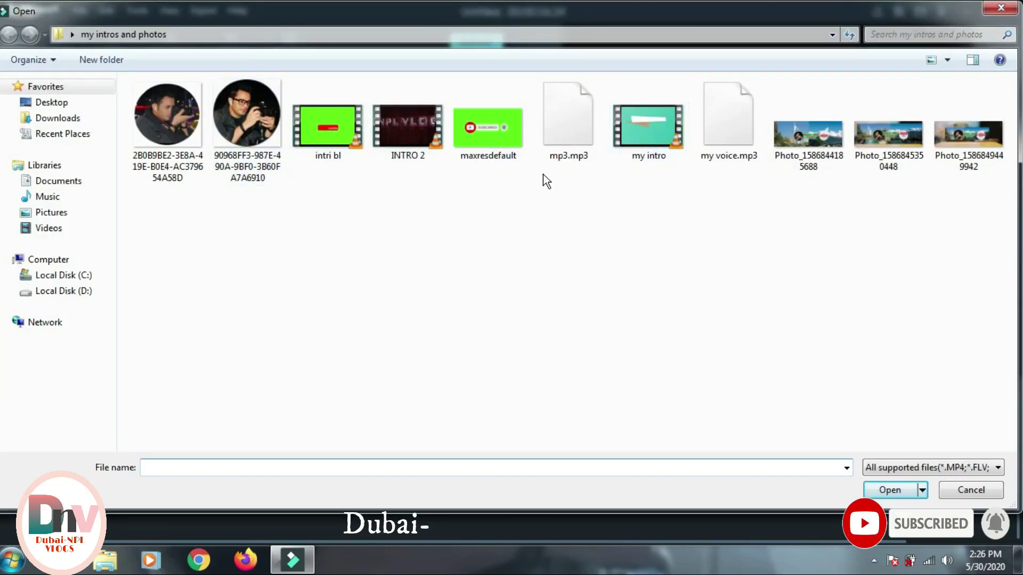
double_click(324, 124)
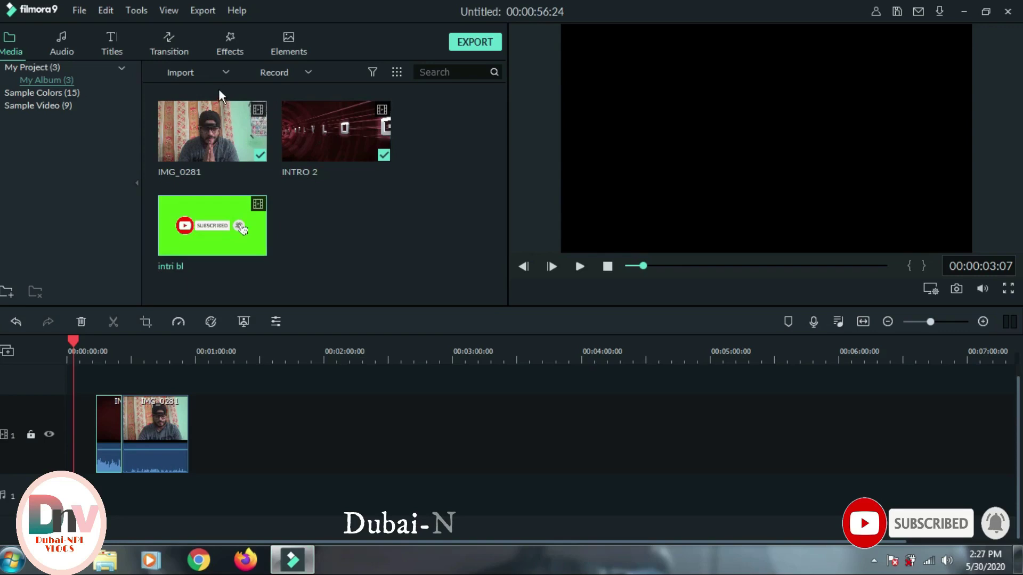
Step: Import the round channel logo image PicsArt_05-25-03.53.16 from the Desktop into the media library
left_click(225, 73)
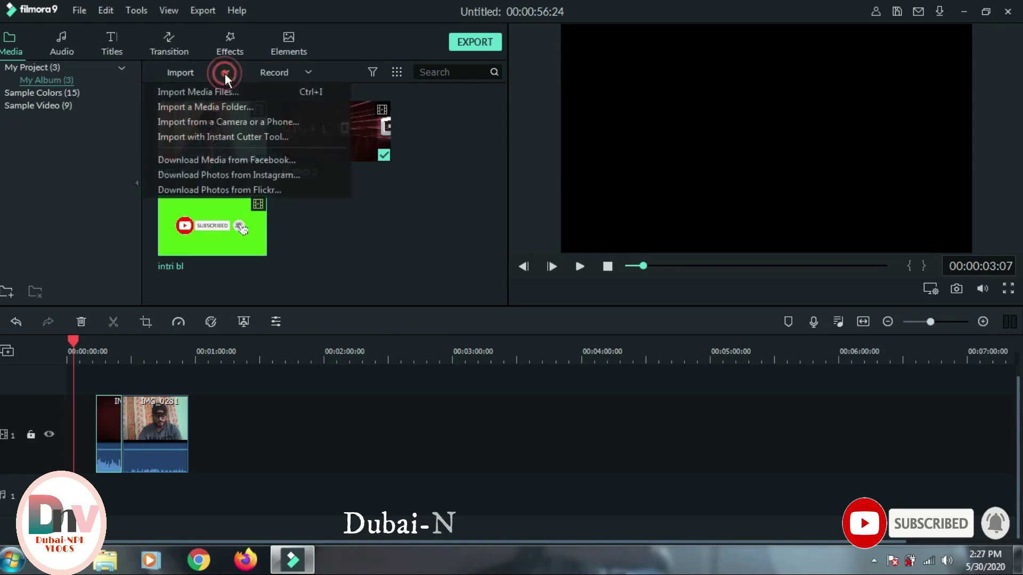
left_click(223, 90)
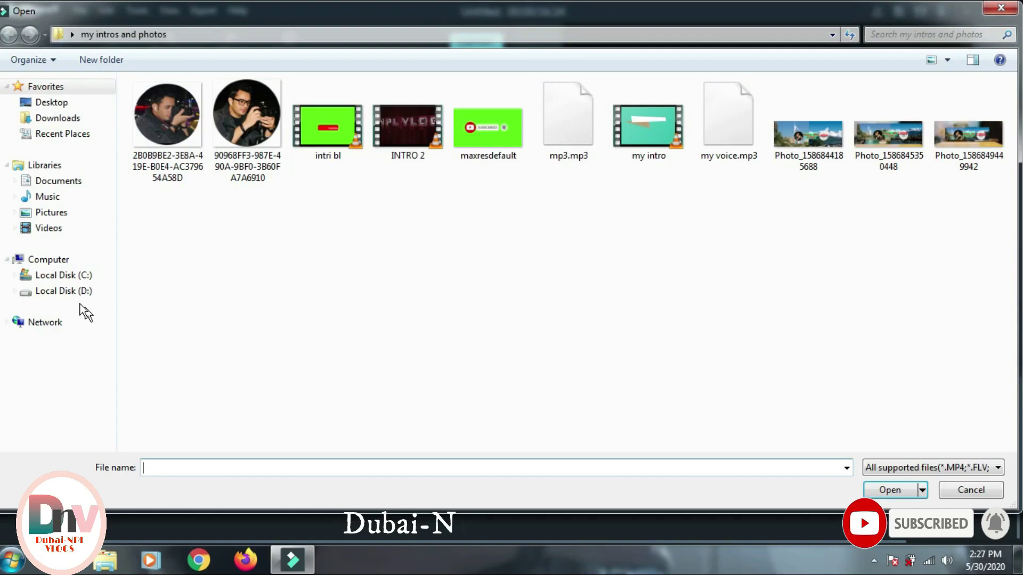
left_click(63, 102)
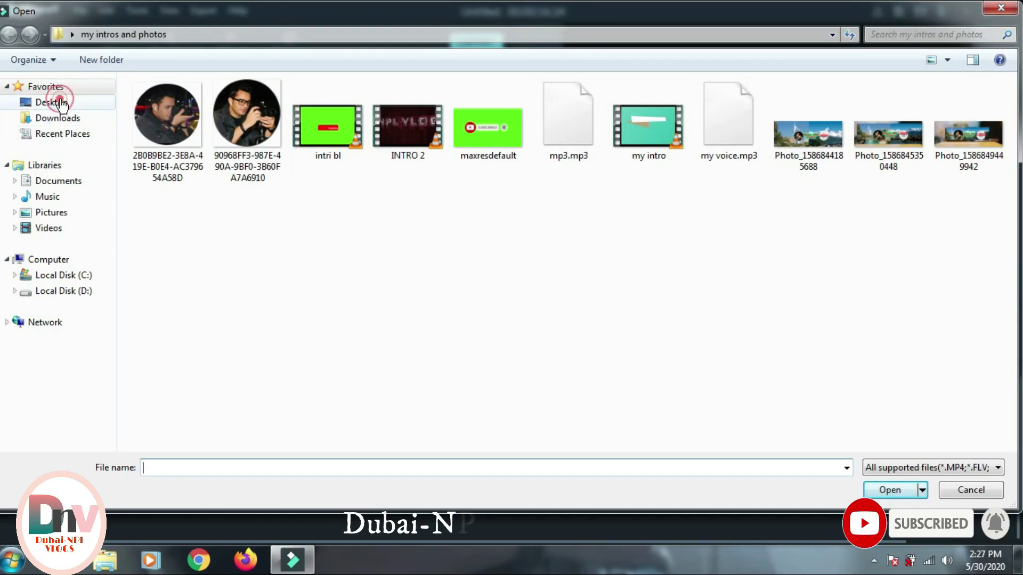
mouse_move(63, 102)
left_mouse_down()
mouse_move(510, 107)
mouse_move(279, 189)
mouse_move(61, 102)
mouse_move(67, 108)
left_mouse_up()
left_click(68, 105)
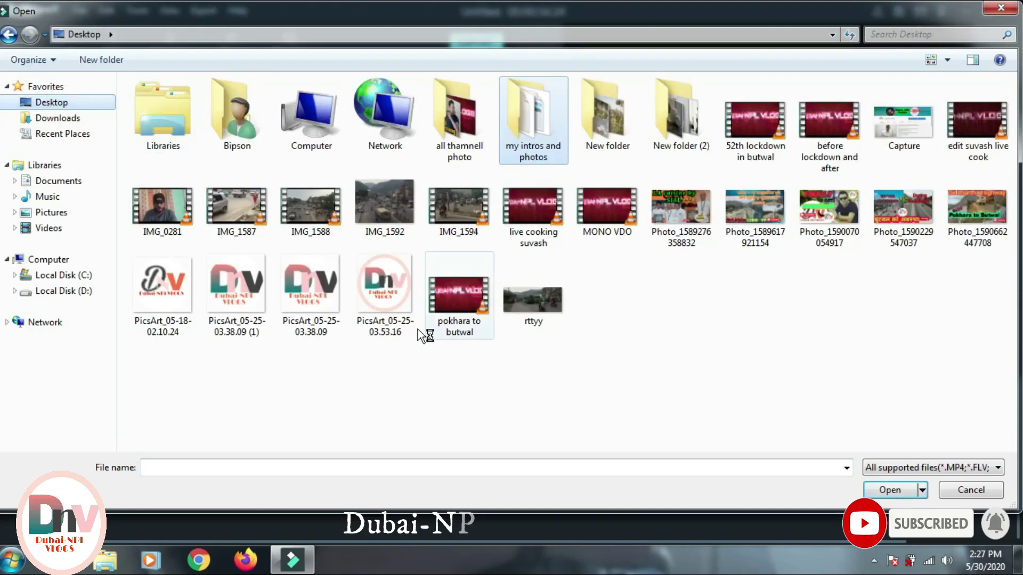
double_click(391, 292)
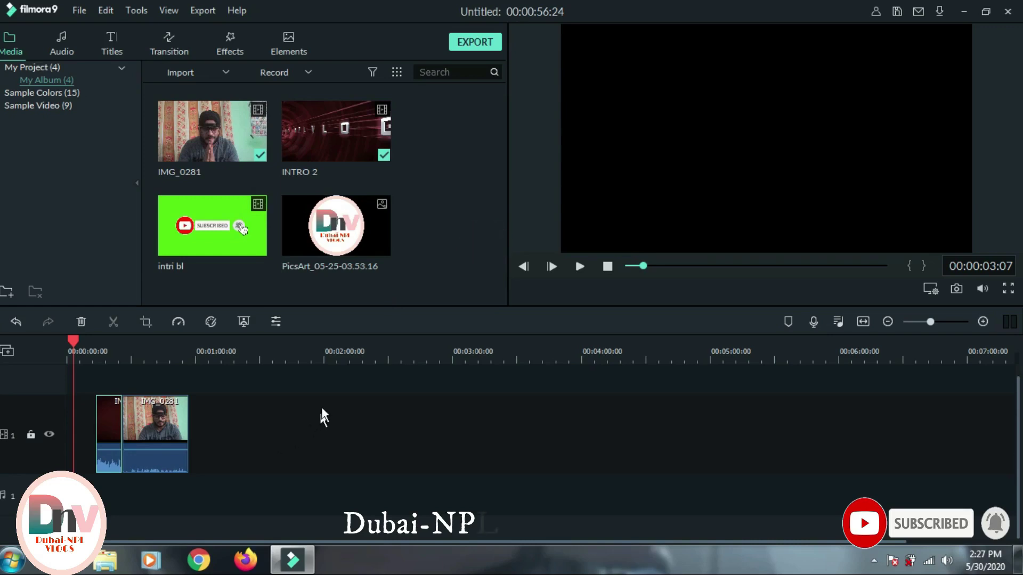
Step: Place the logo image on track 2 above the start of IMG_0281 and the "intri bl" clip on track 3 above INTRO 2
scroll(332, 383, "up", 1)
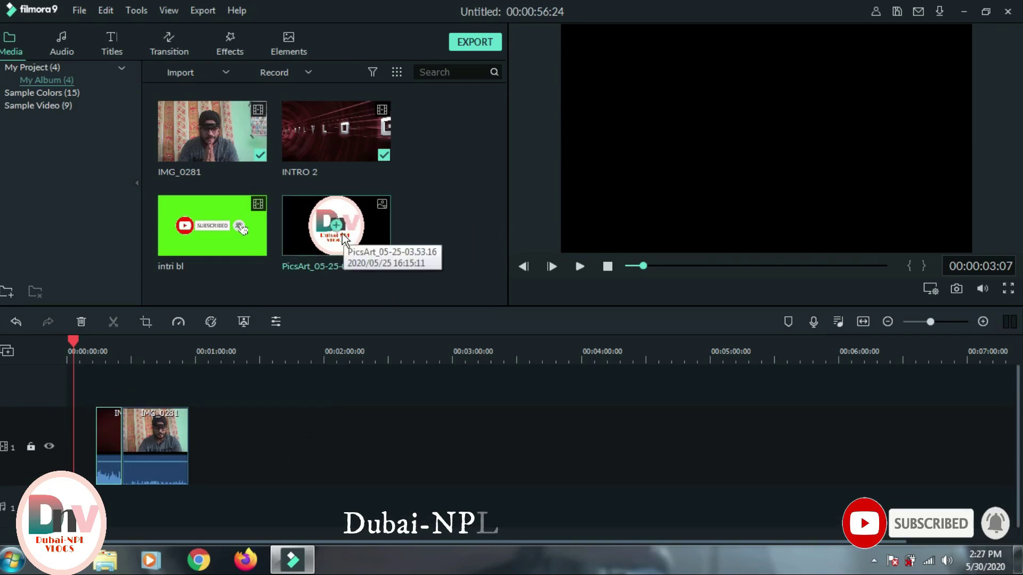
left_click_drag(344, 243, 126, 391)
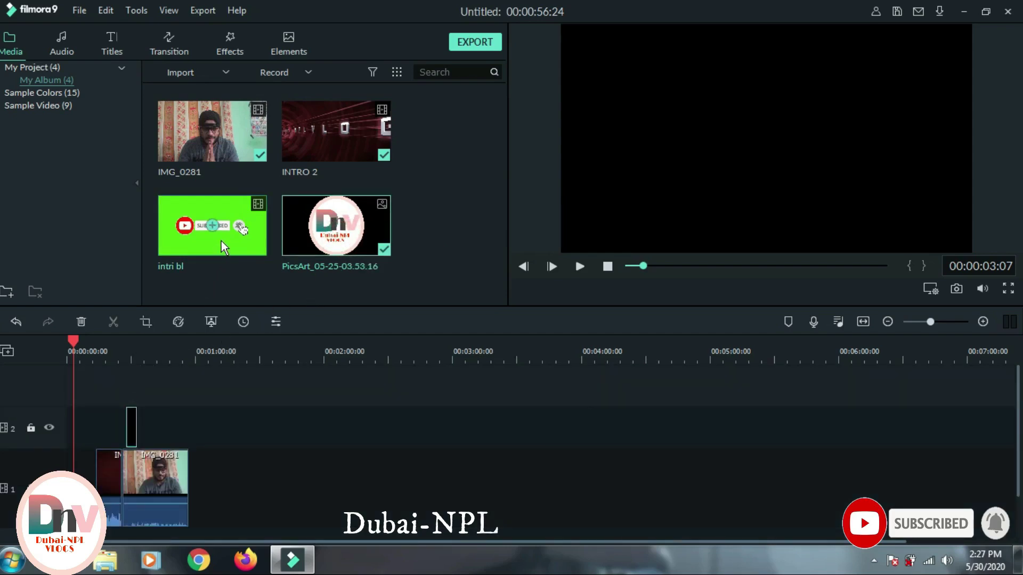
left_click_drag(222, 237, 108, 391)
scroll(137, 438, "down", 1)
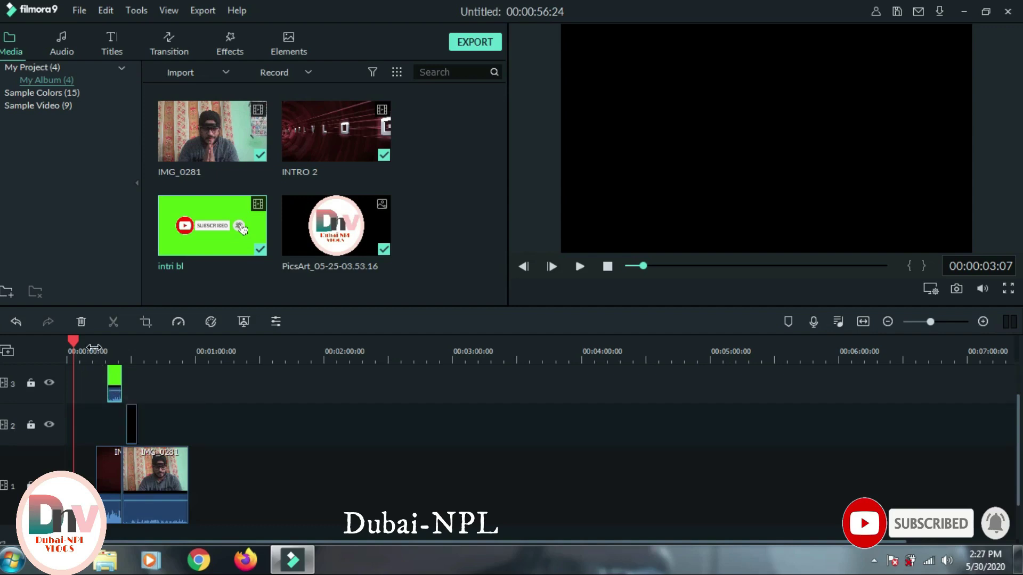
Step: Remove the green background of the "intri bl" clip with Chroma Key, setting the tolerance to 100
double_click(114, 378)
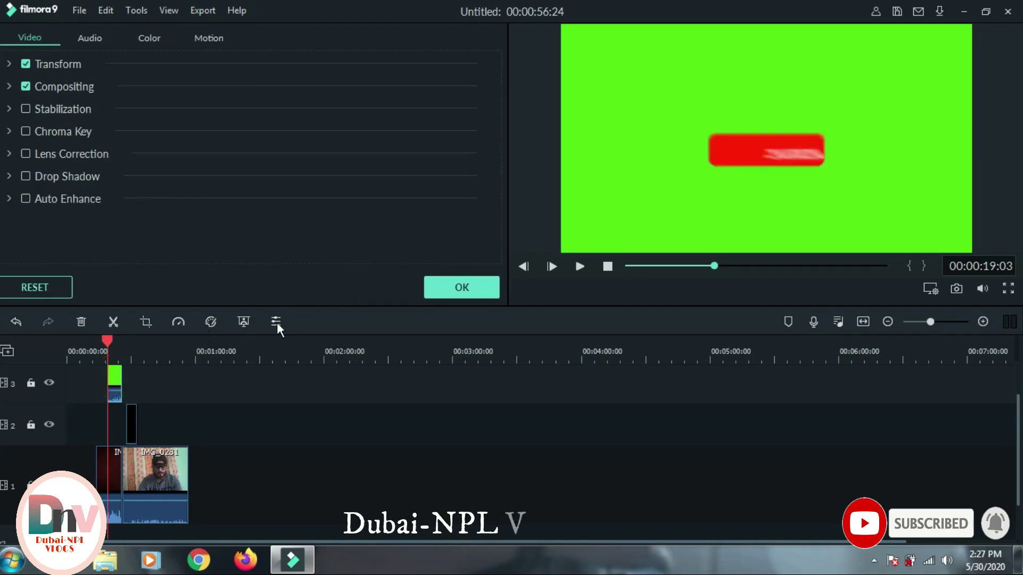
left_click(245, 322)
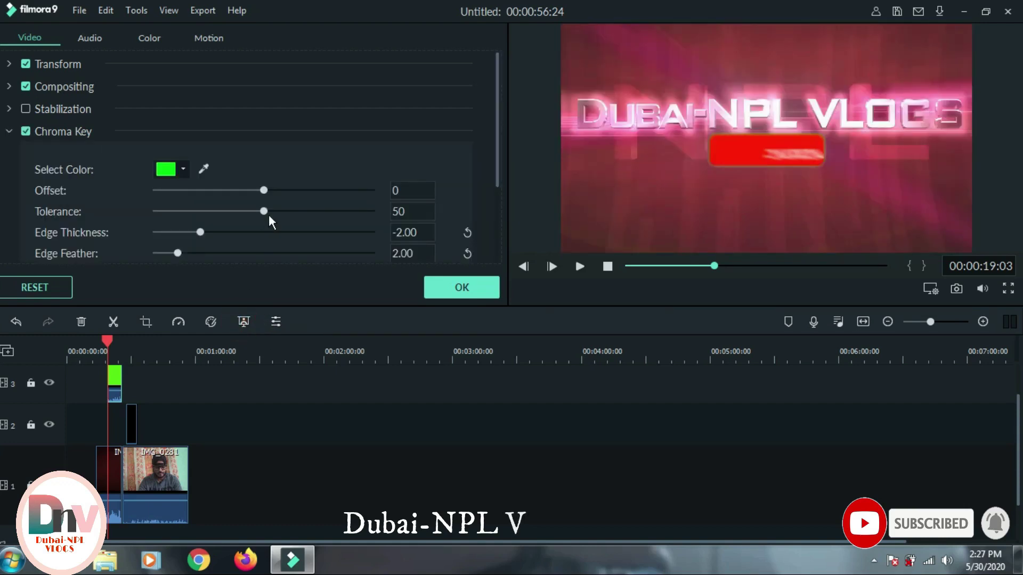
left_click_drag(269, 216, 362, 218)
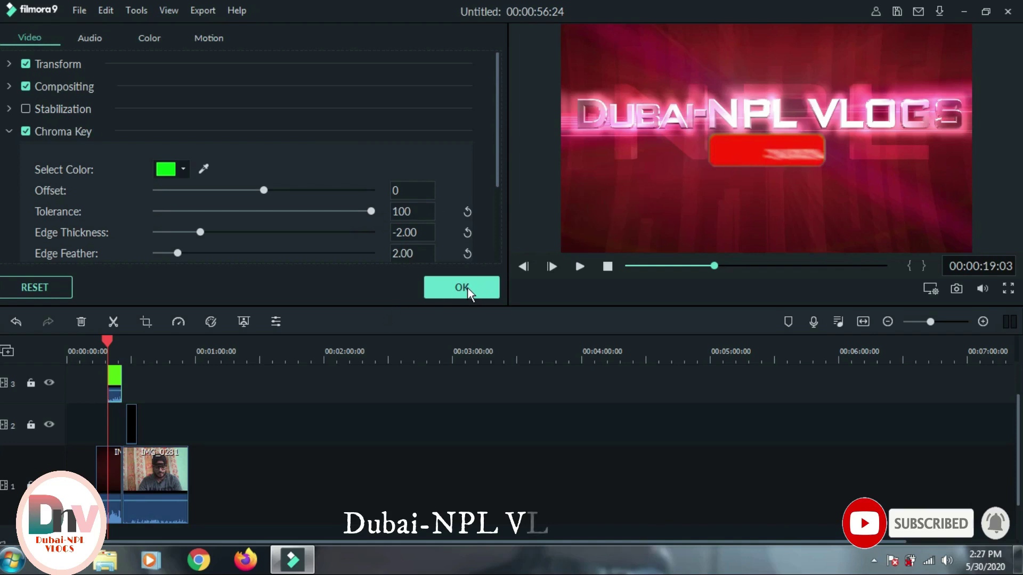
left_click(453, 292)
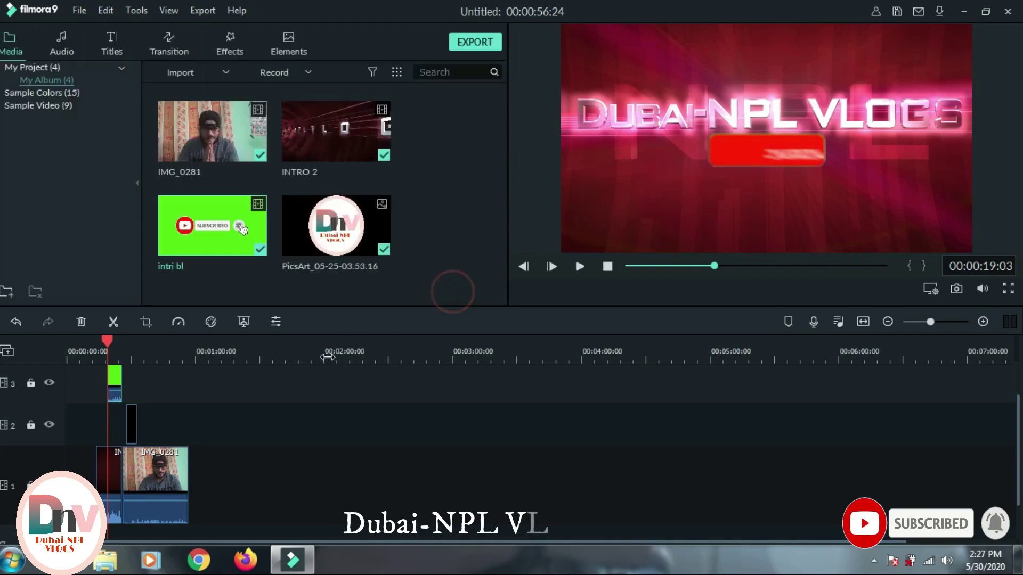
Step: Shrink the logo overlay on track 2 to a small badge and move it to the lower-left corner of the video frame
double_click(132, 421)
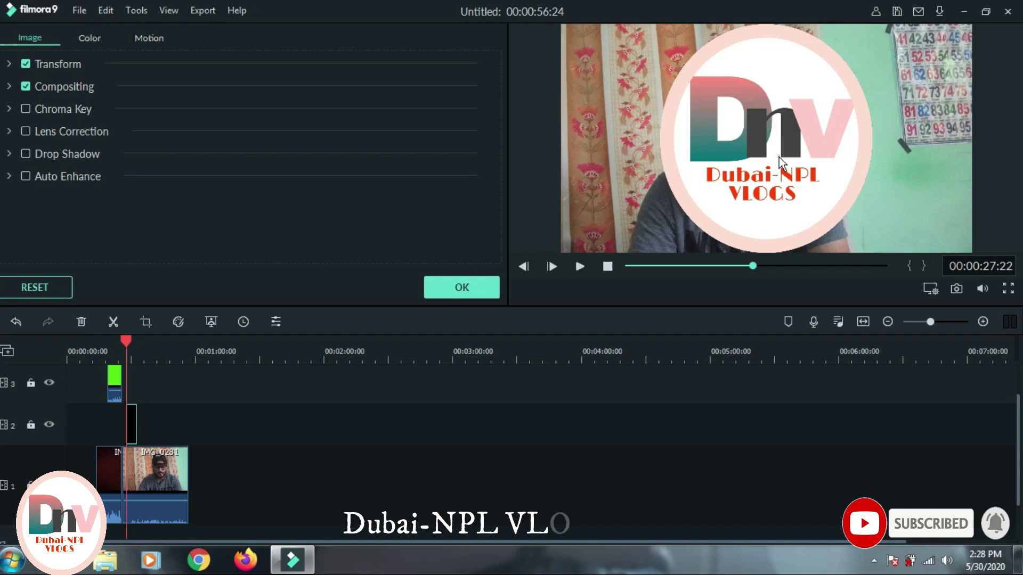
left_click(779, 157)
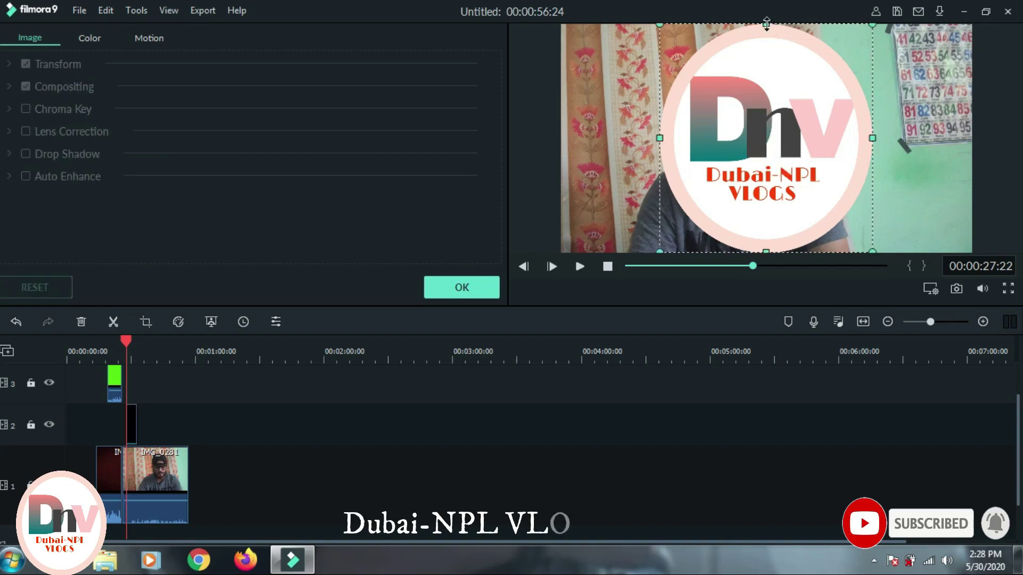
left_click_drag(767, 24, 768, 151)
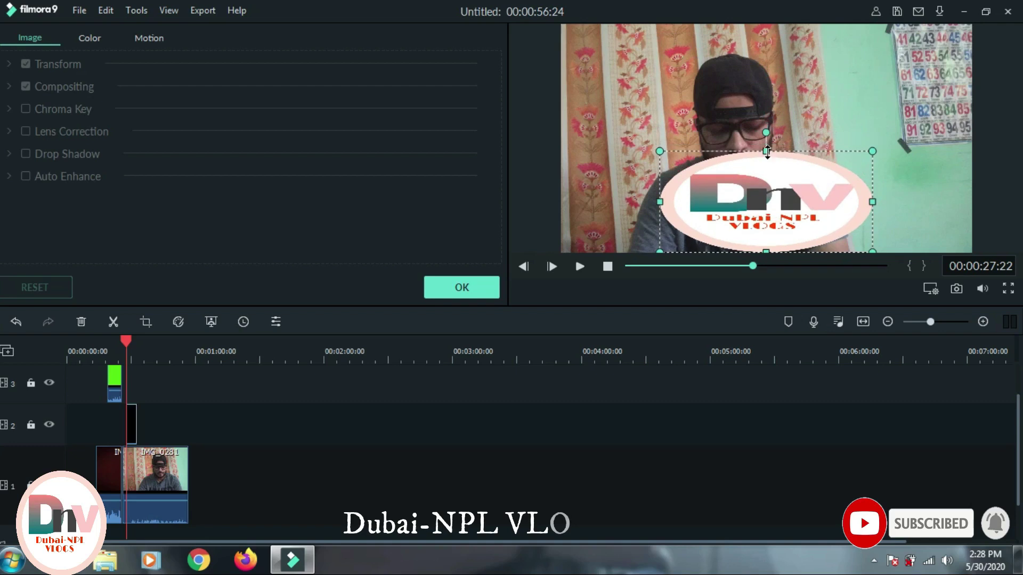
left_click_drag(873, 202, 741, 213)
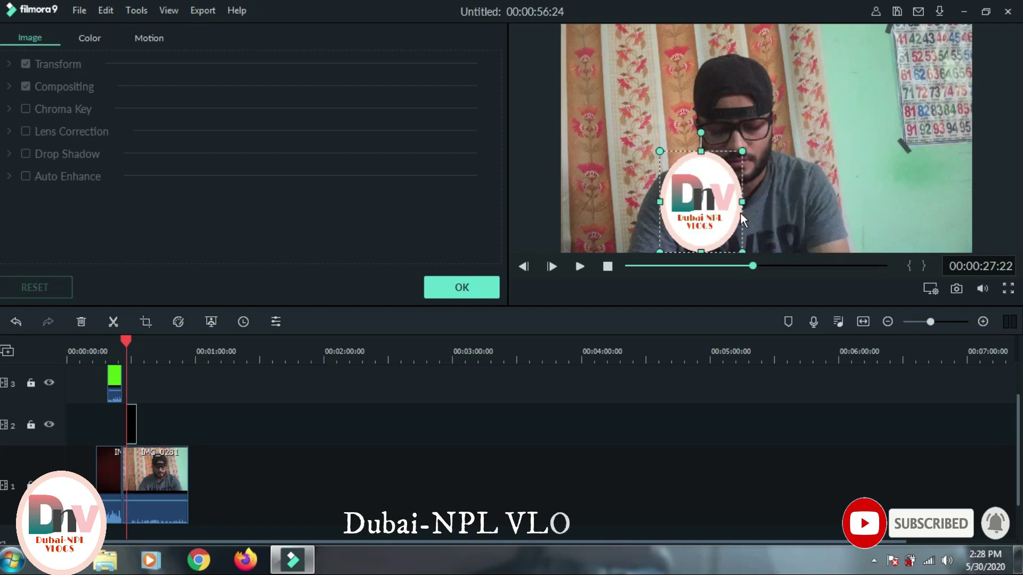
left_click_drag(701, 151, 701, 198)
left_click_drag(659, 226, 692, 233)
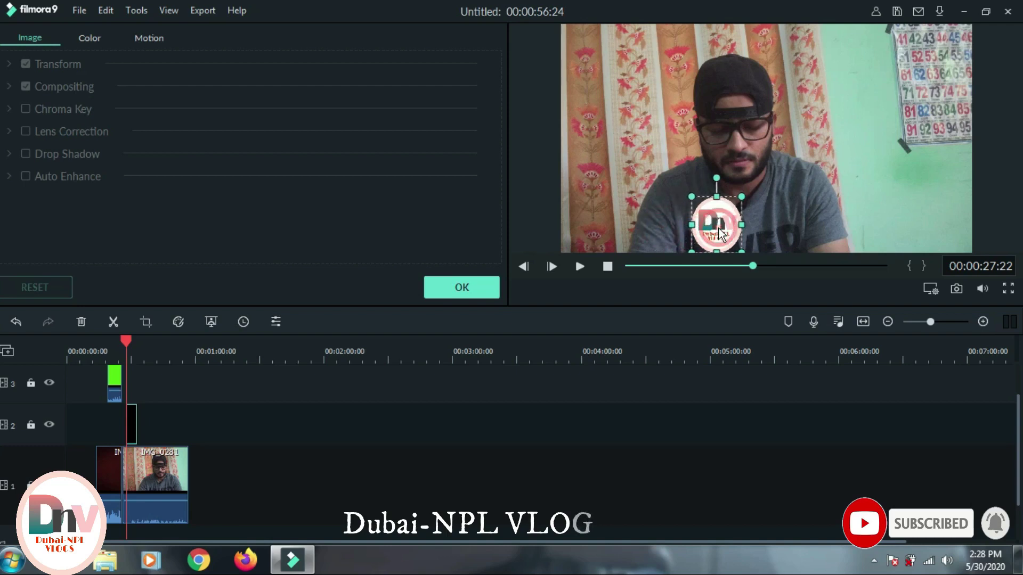
left_click_drag(721, 233, 606, 221)
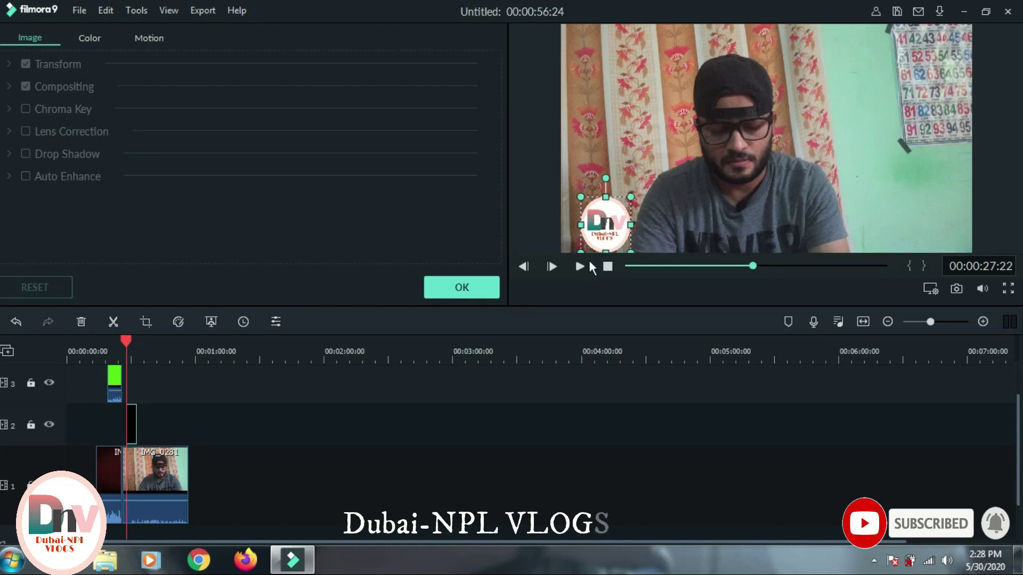
left_click(469, 284)
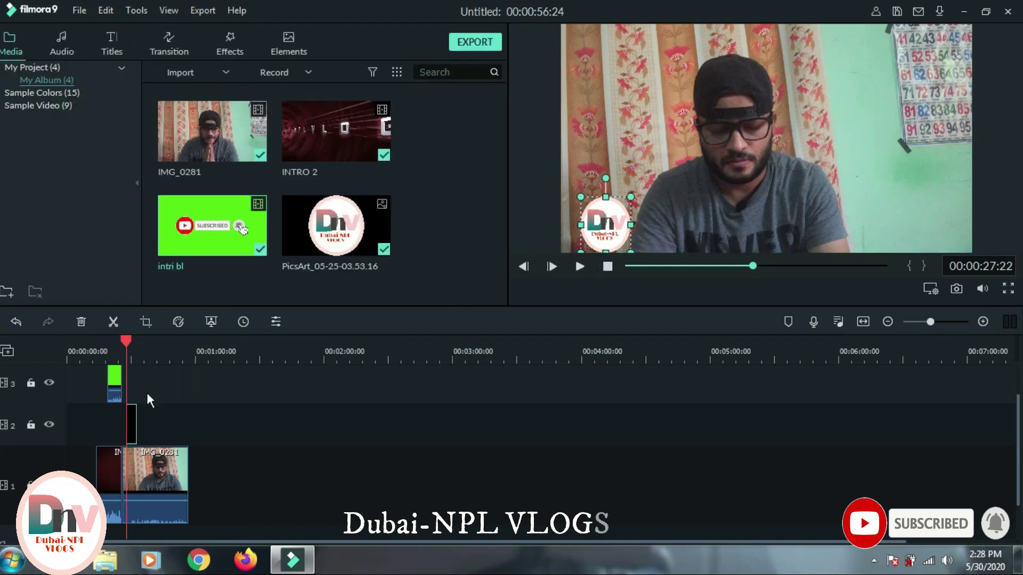
Step: Delete the green-screen "intri bl" clip from track 3 of the timeline
left_click(121, 382)
key("Delete")
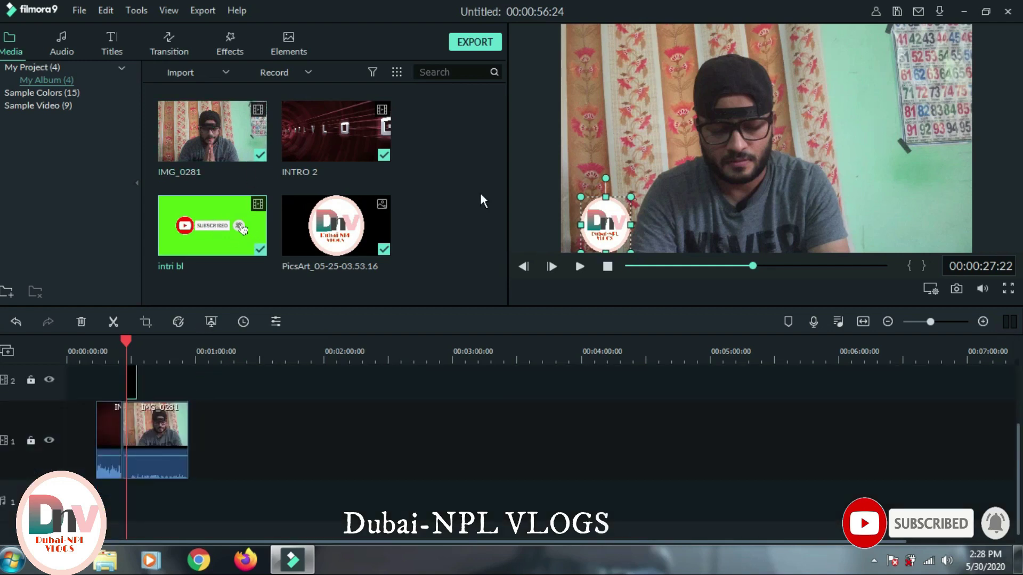
Step: Lower the preview volume and play the timeline from the start of INTRO 2 through the logo overlay on IMG_0281
left_click_drag(119, 339, 95, 350)
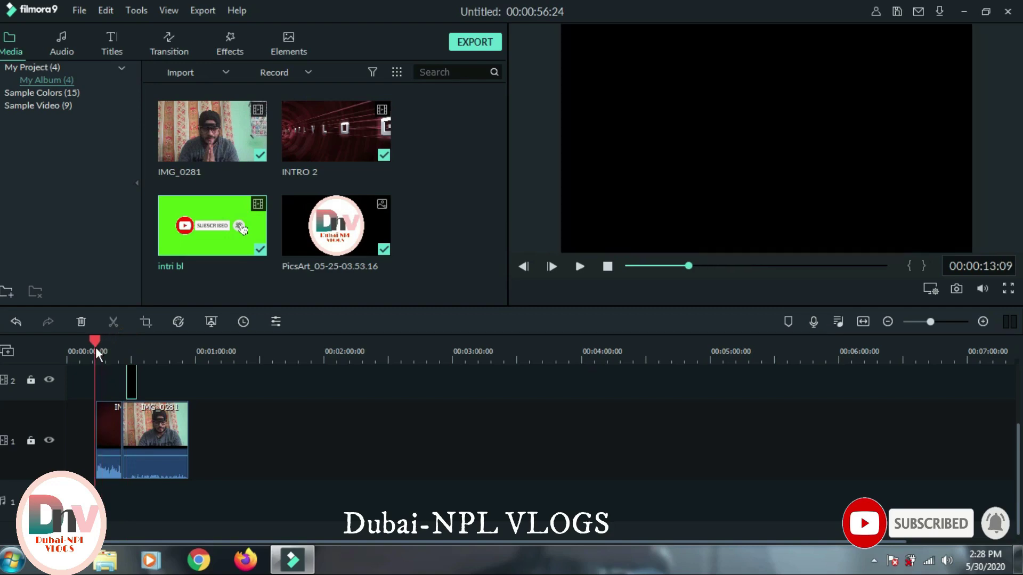
left_click(583, 270)
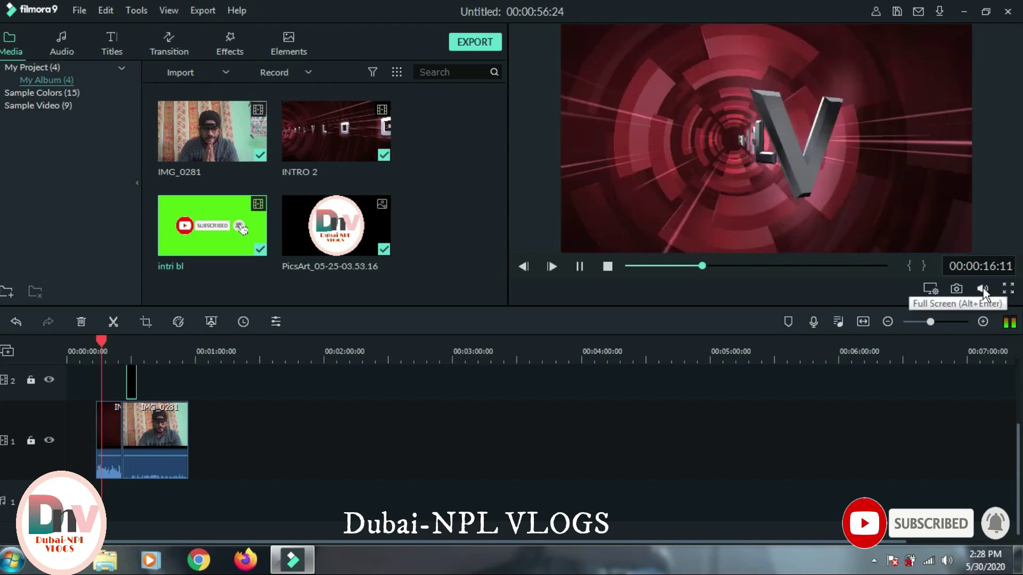
left_click(983, 289)
left_click_drag(984, 213, 983, 239)
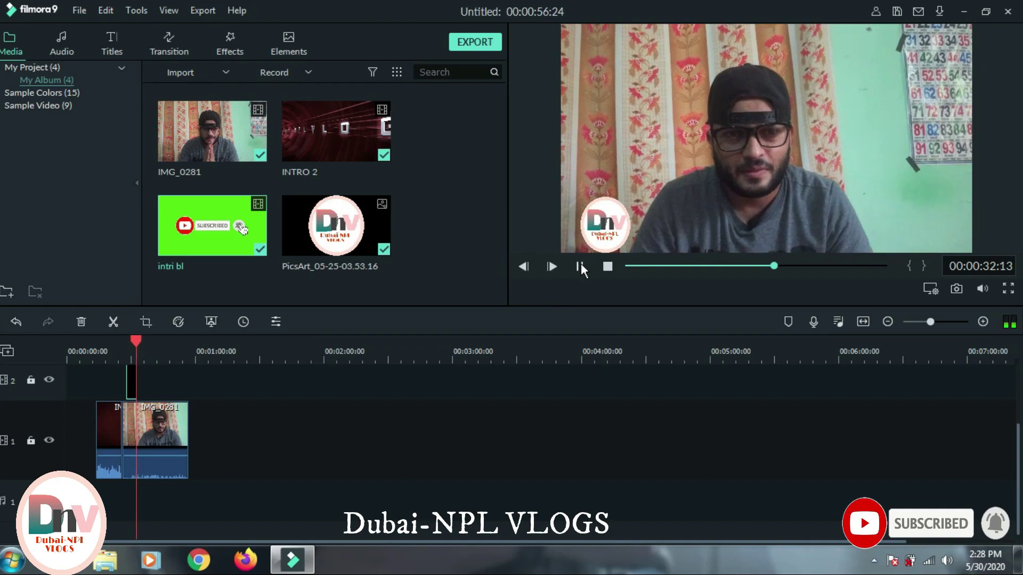
left_click(580, 264)
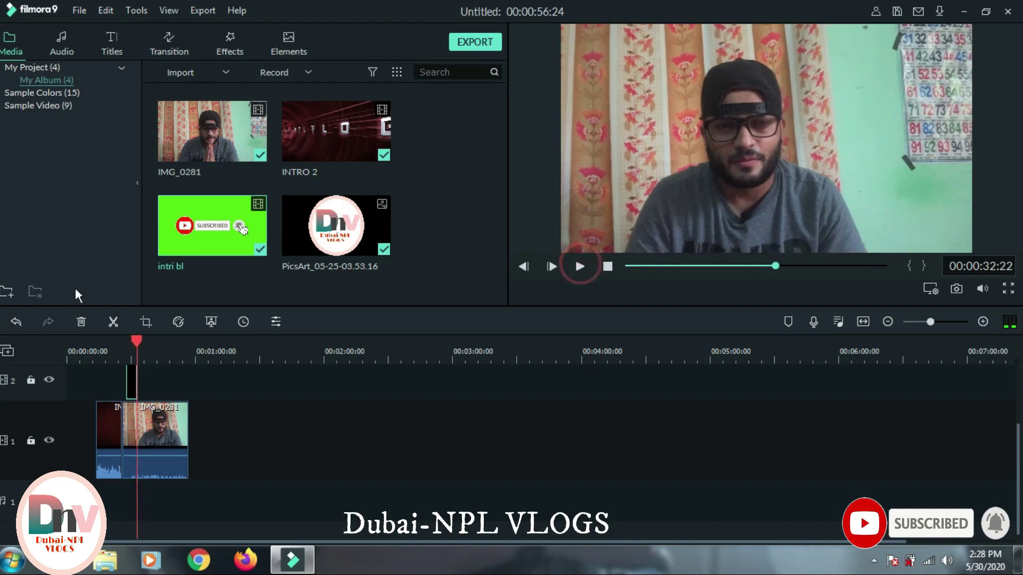
Step: Add the music "Mark Tracy - Keep On" to audio track 1 from the start of INTRO 2 and trim its end to match IMG_0281
left_click(65, 40)
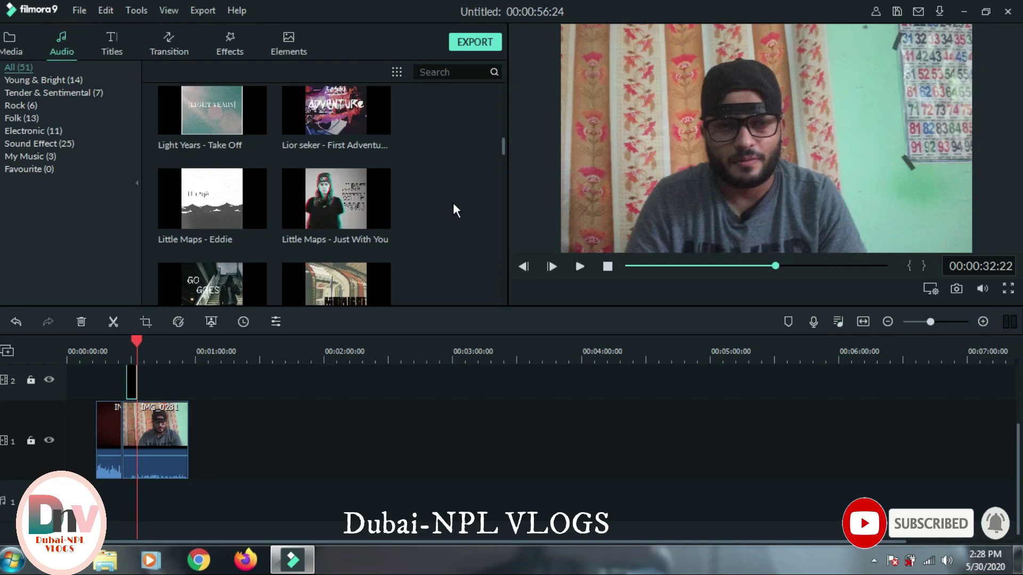
scroll(452, 204, "down", 20)
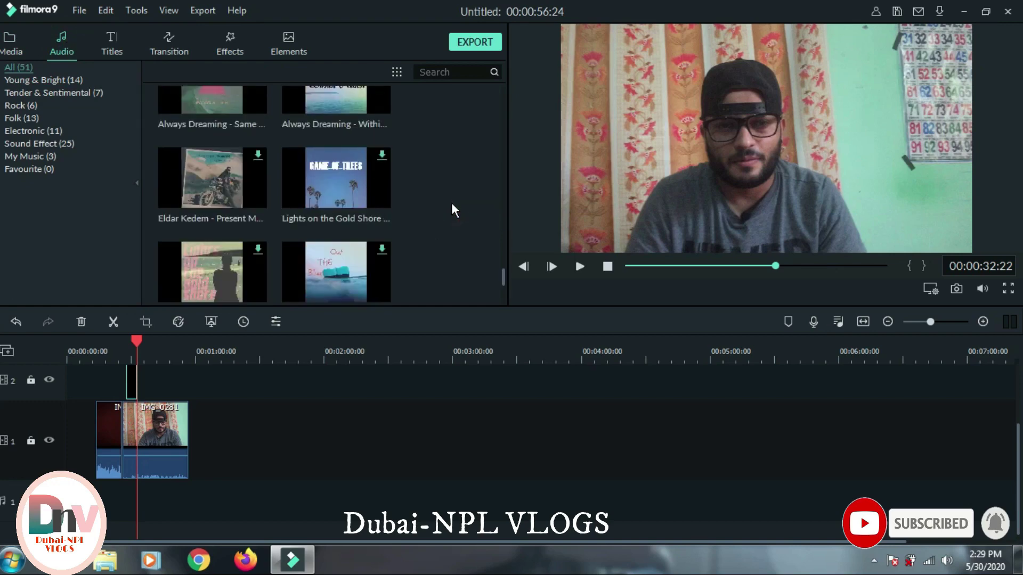
scroll(452, 205, "up", 5)
scroll(452, 205, "down", 5)
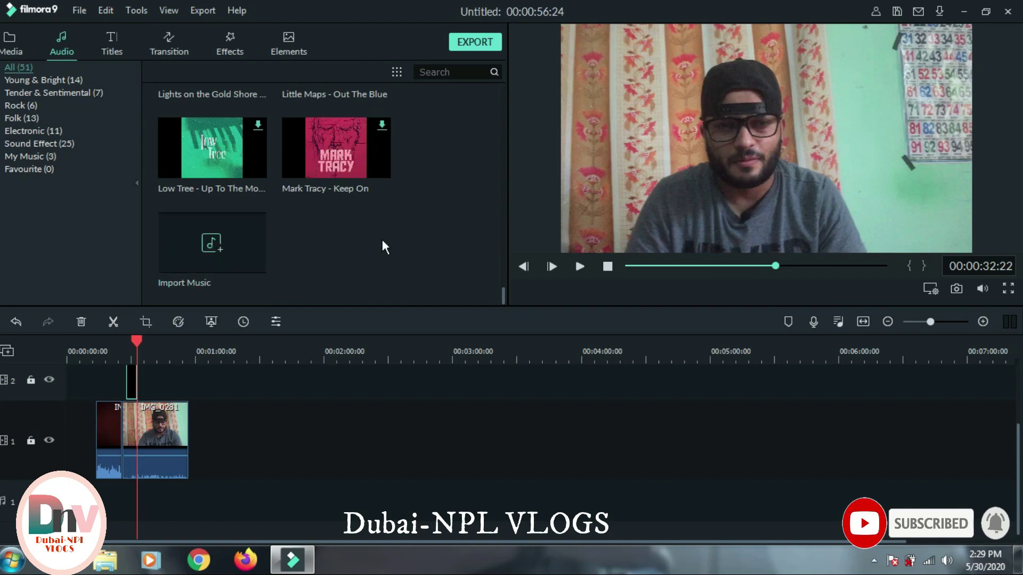
scroll(382, 239, "up", 5)
scroll(381, 238, "down", 5)
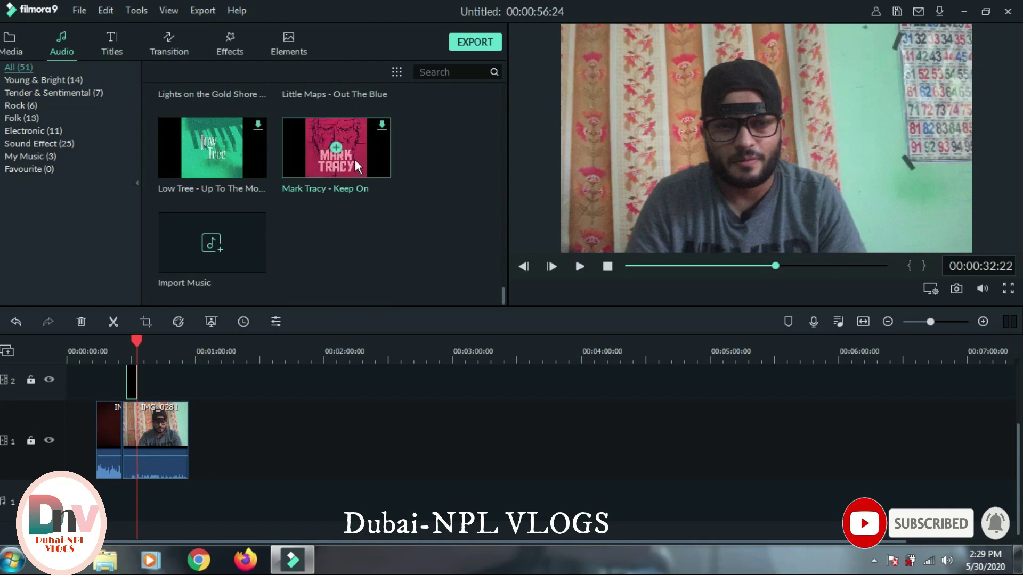
left_click_drag(357, 155, 100, 486)
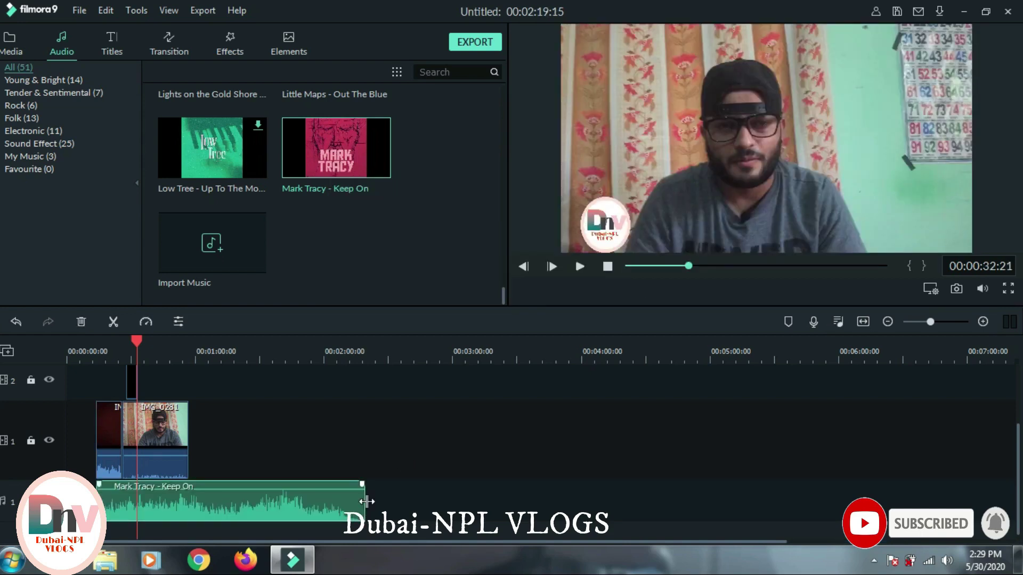
left_click_drag(366, 502, 189, 500)
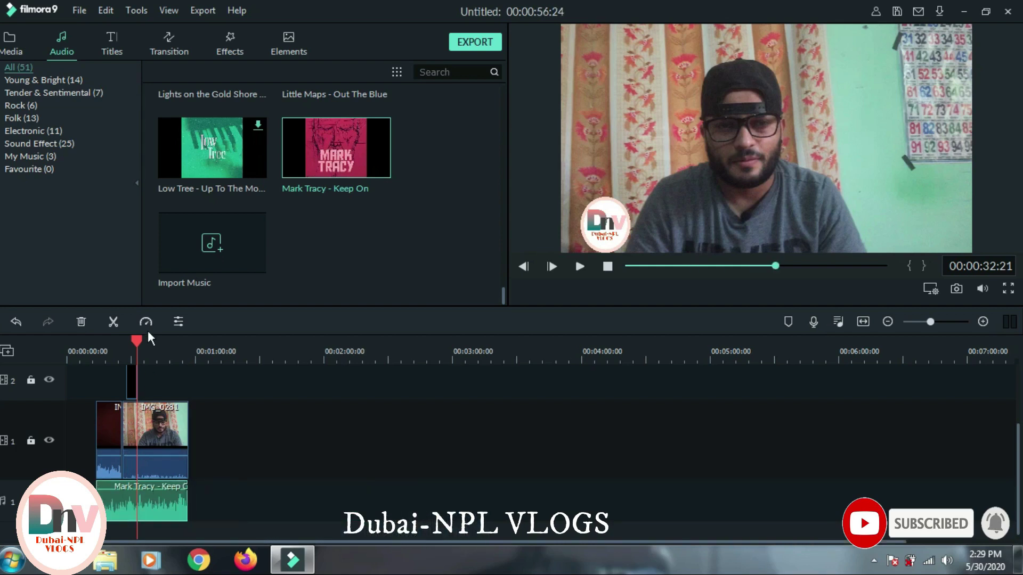
Step: Play the timeline from just before INTRO 2 to check the background music with the intro
left_click_drag(139, 343, 88, 353)
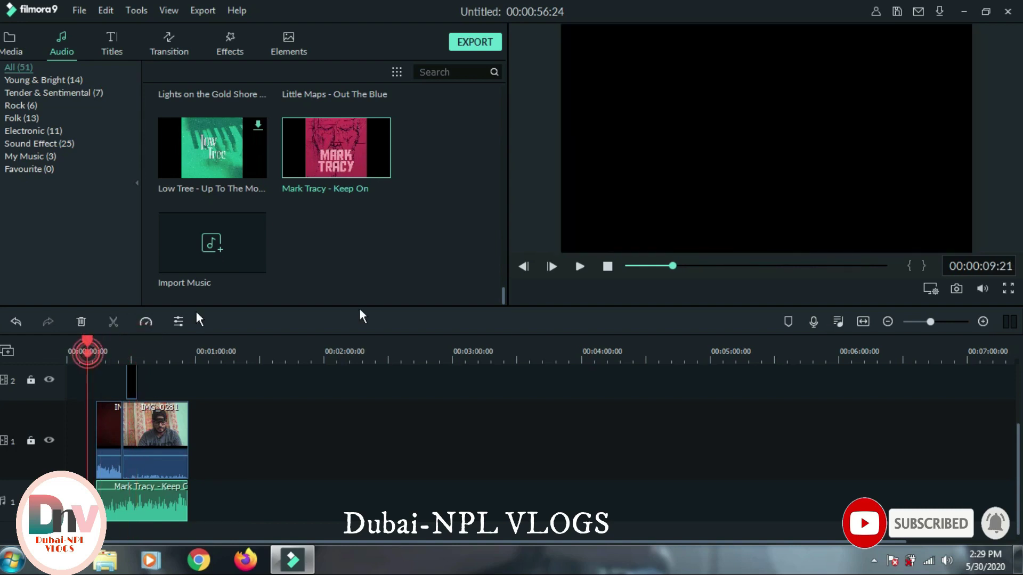
left_click(579, 267)
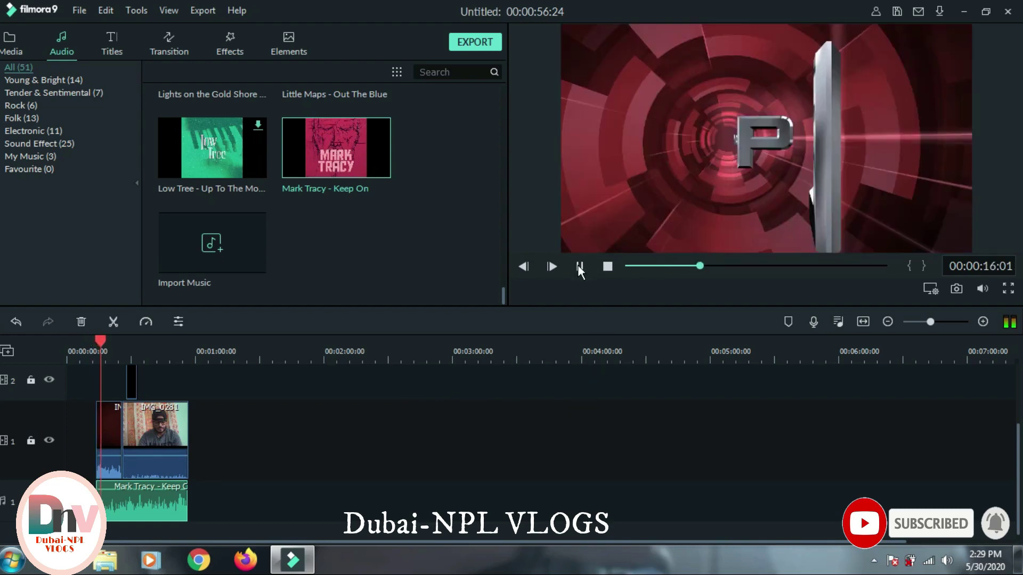
left_click(579, 266)
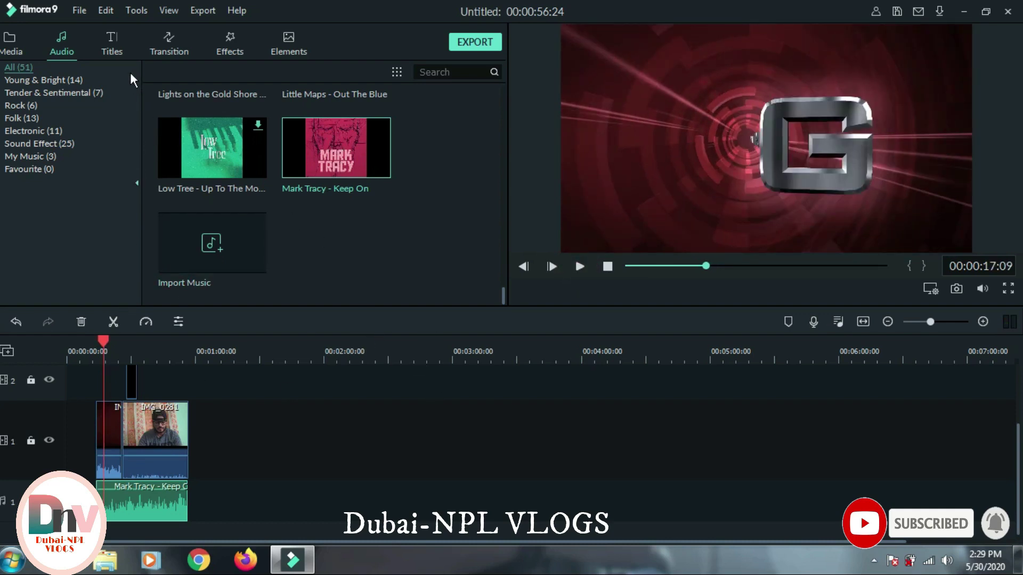
Step: Open the library of title templates
left_click(112, 44)
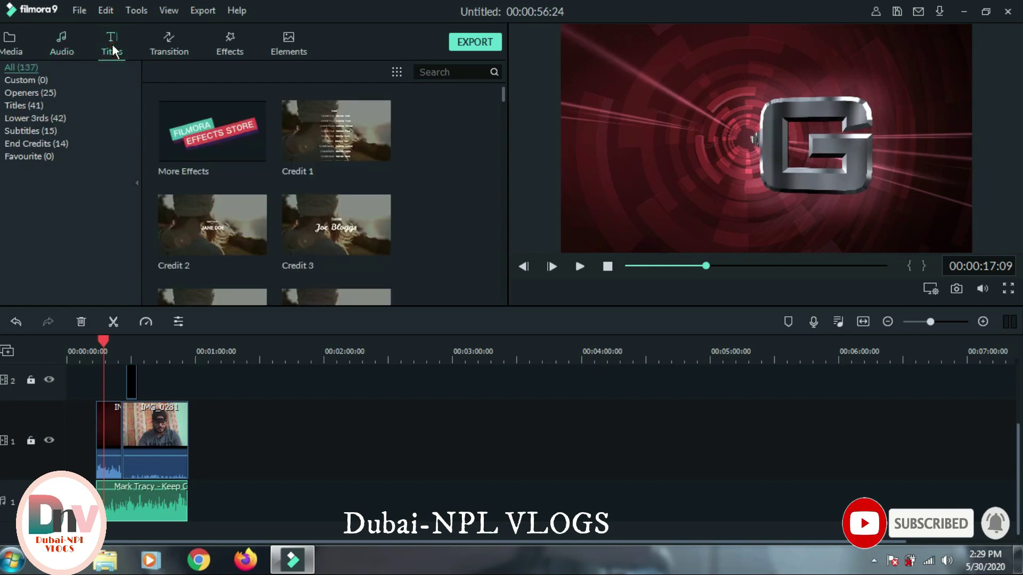